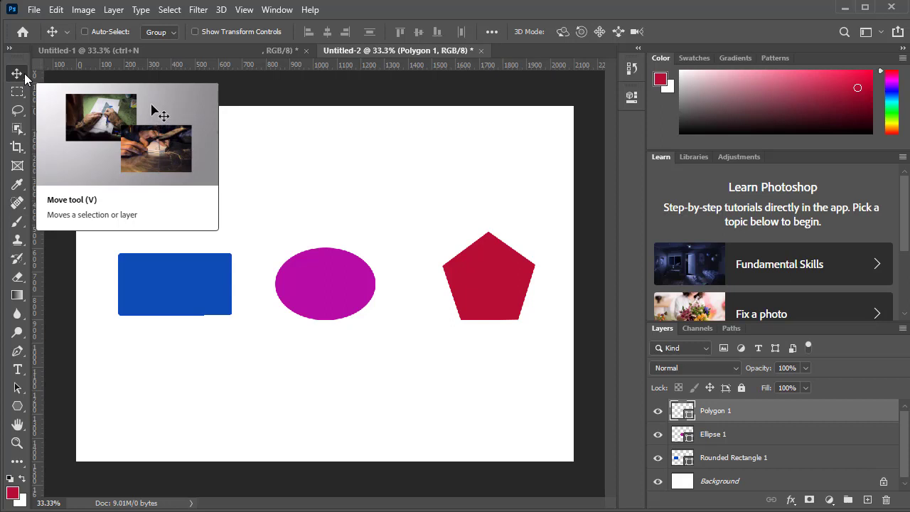
With the Move tool, move the red pentagon around the canvas and return it to its spot beside the purple ellipse
left_click(25, 74)
right_click(18, 73)
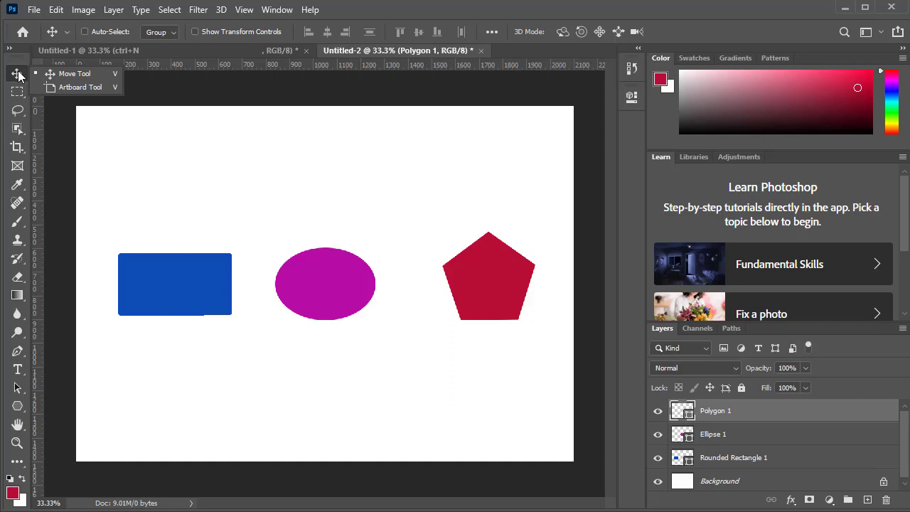
left_click(65, 74)
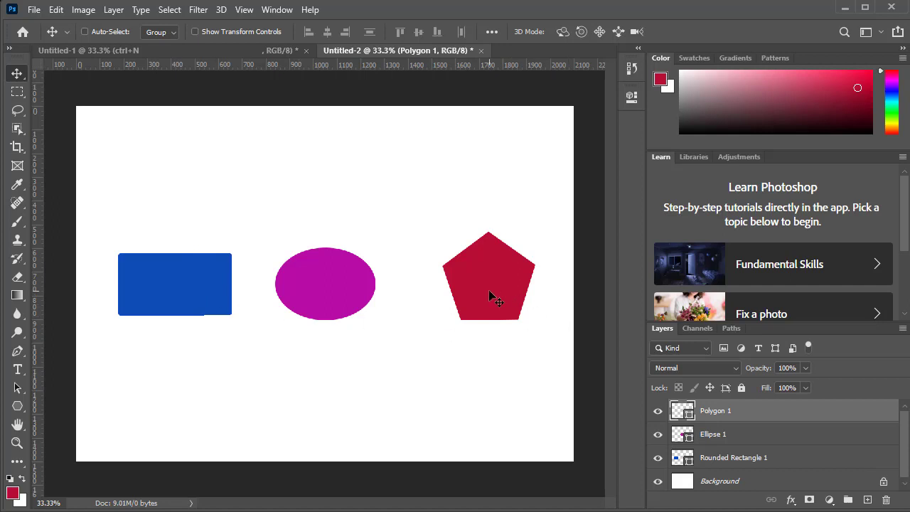
mouse_move(488, 289)
left_mouse_down()
mouse_move(489, 266)
mouse_move(489, 291)
left_mouse_up()
left_click_drag(491, 289, 251, 227)
left_click_drag(260, 375, 487, 293)
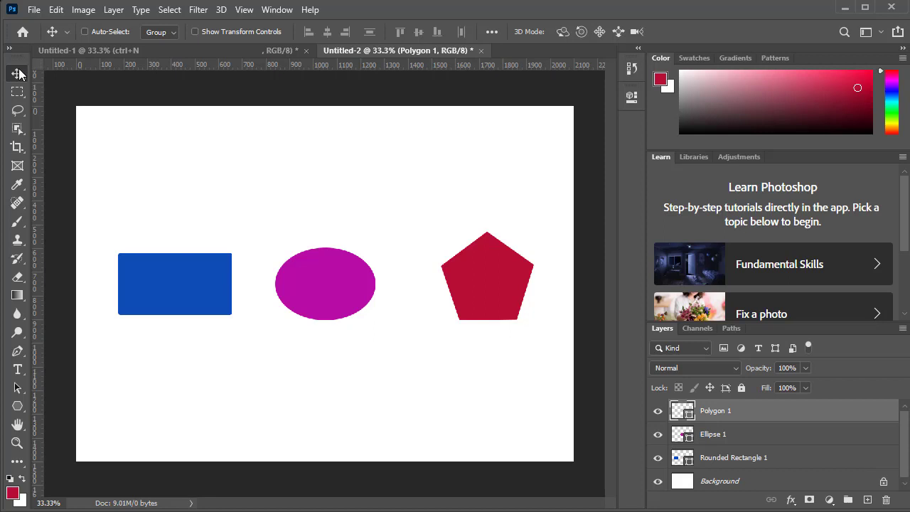
left_click(17, 221)
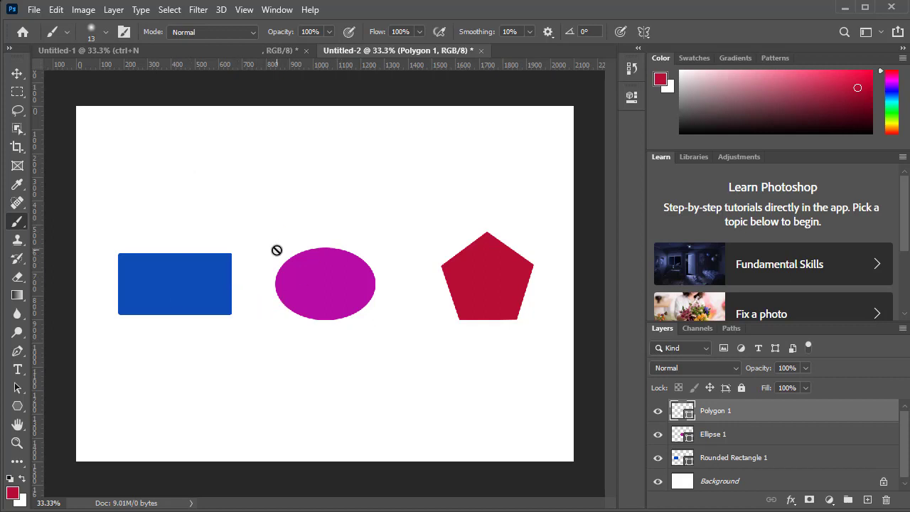
left_click(17, 74)
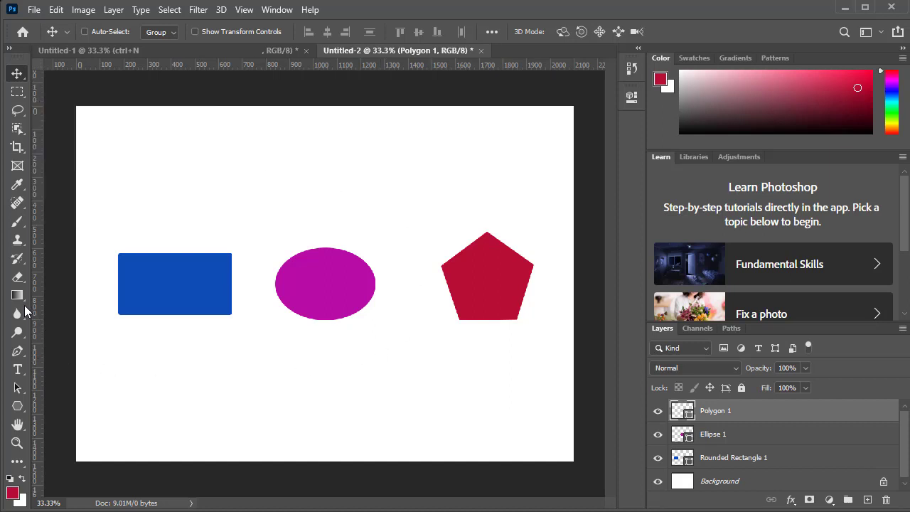
Add a "Lorem Ipsum" text layer above the ellipse, swap its first "o" for the raised alternate glyph, and commit the text
left_click(17, 369)
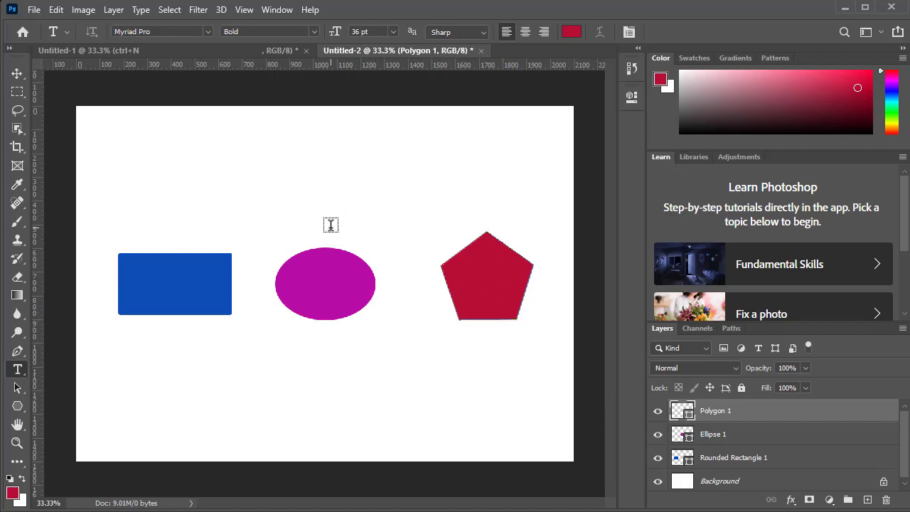
left_click(317, 201)
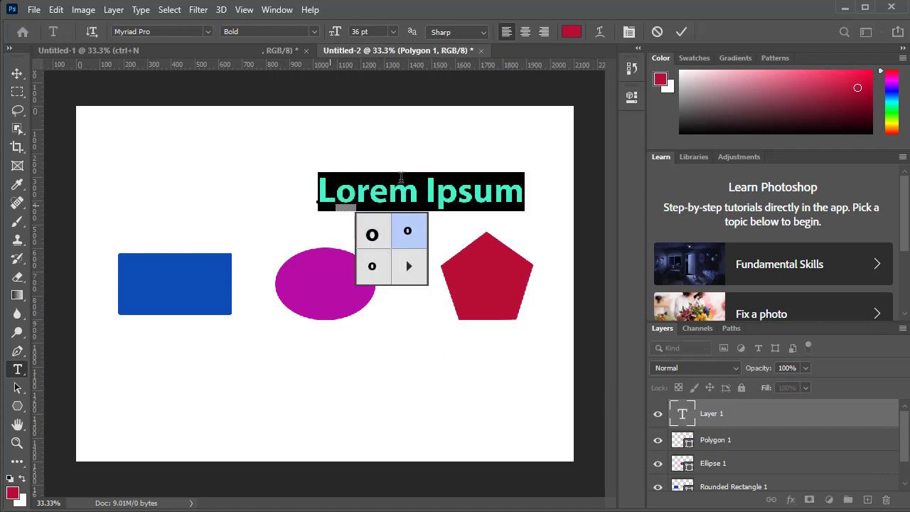
left_click(435, 180)
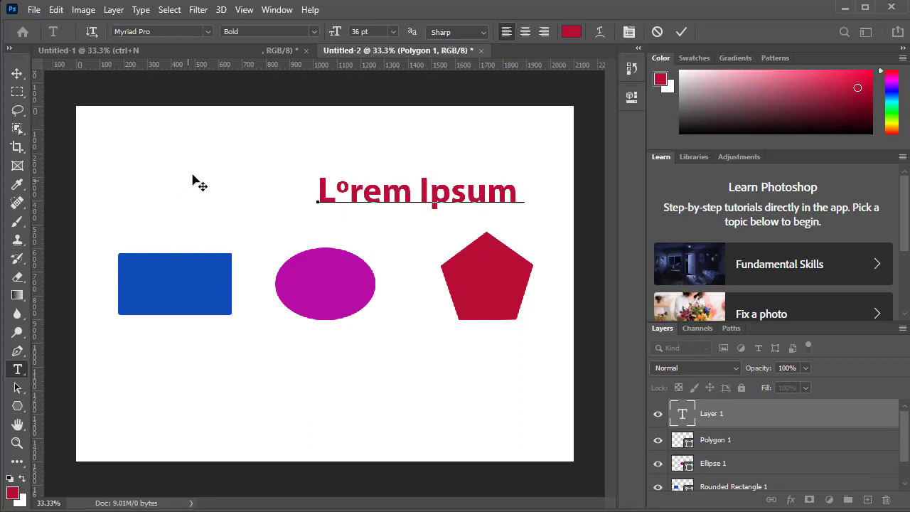
left_click(17, 74)
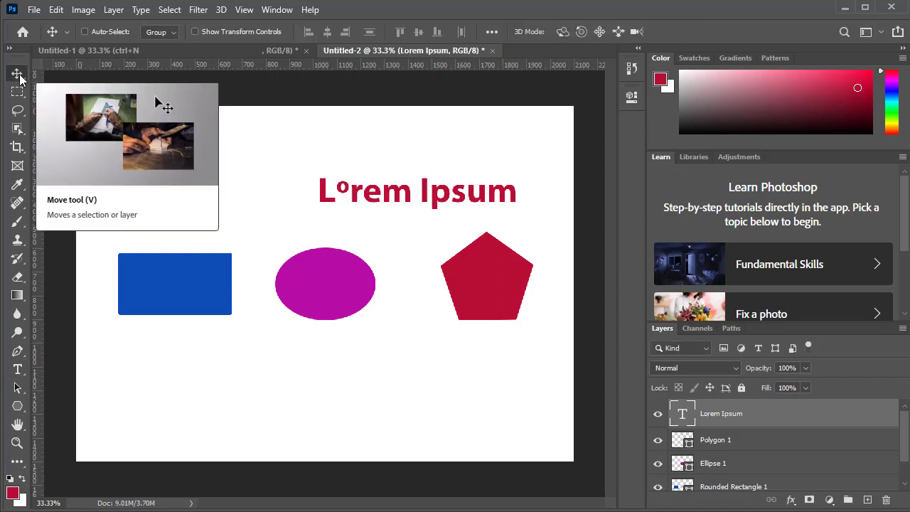
Move the Lorem Ipsum text leftward so it sits above the gap between the blue rectangle and the purple ellipse
left_click_drag(391, 206, 261, 200)
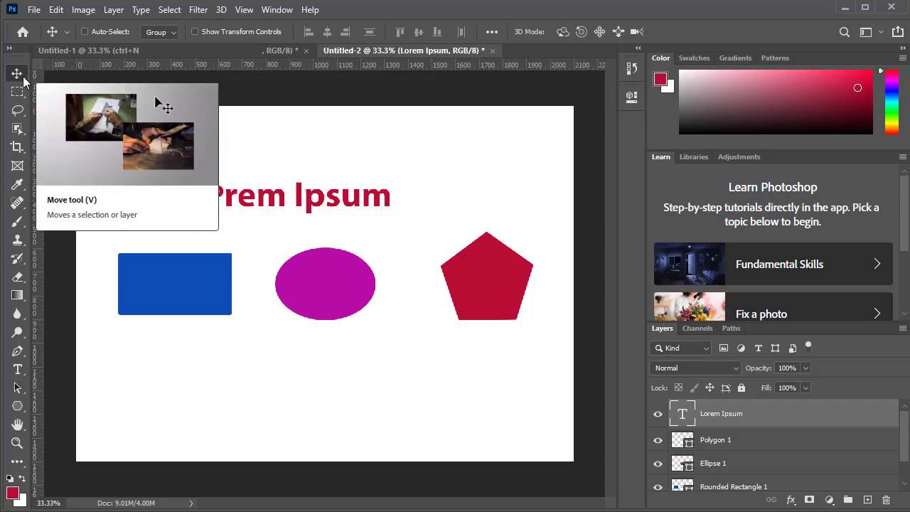
left_click(9, 202)
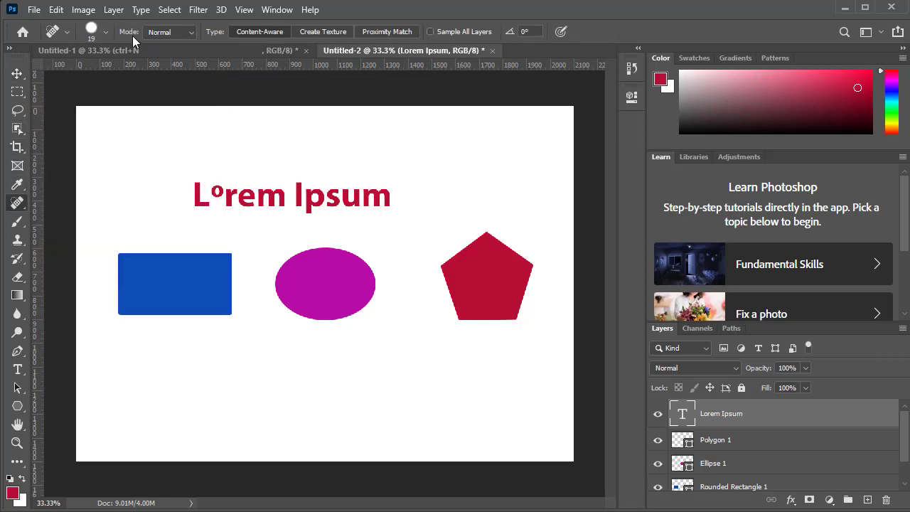
left_click(20, 82)
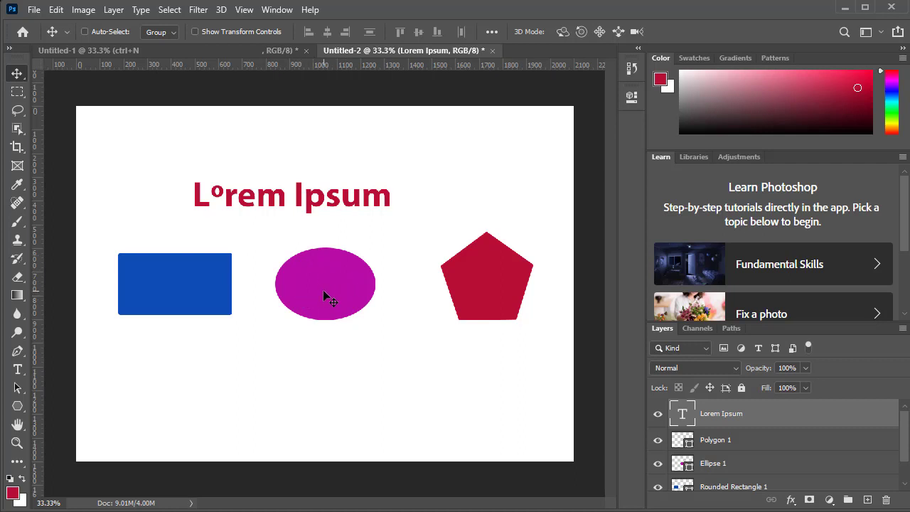
mouse_move(322, 290)
left_mouse_down()
mouse_move(323, 317)
mouse_move(329, 259)
mouse_move(330, 280)
left_mouse_up()
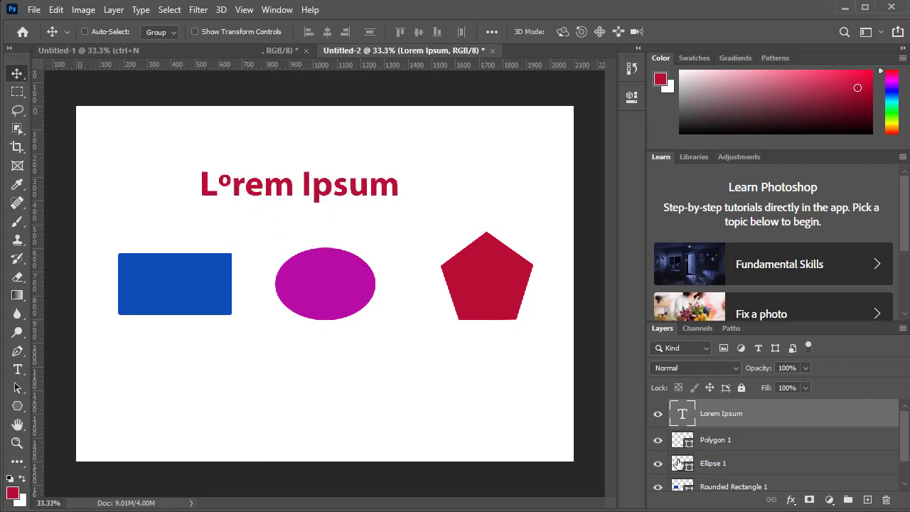
Select the Ellipse 1 layer and move the purple ellipse down, lower than the rectangle and the pentagon
scroll(749, 455, "down", 1)
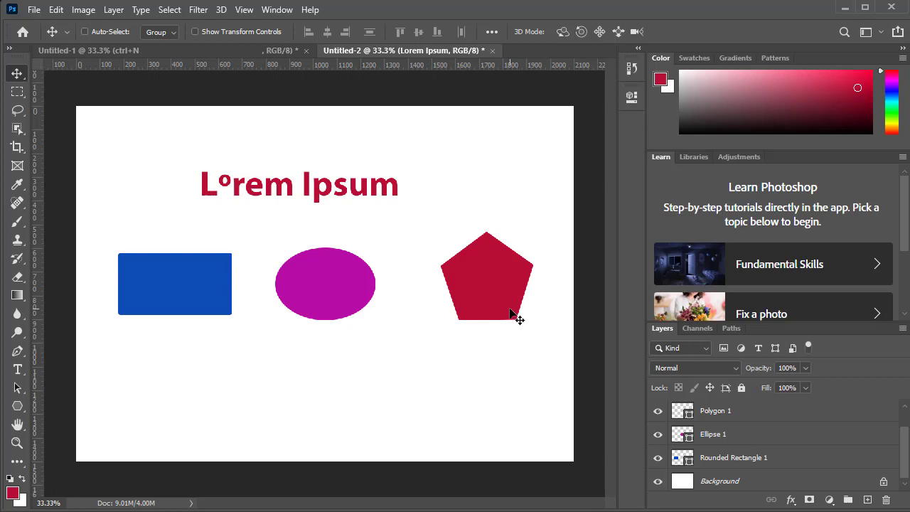
left_click(741, 436)
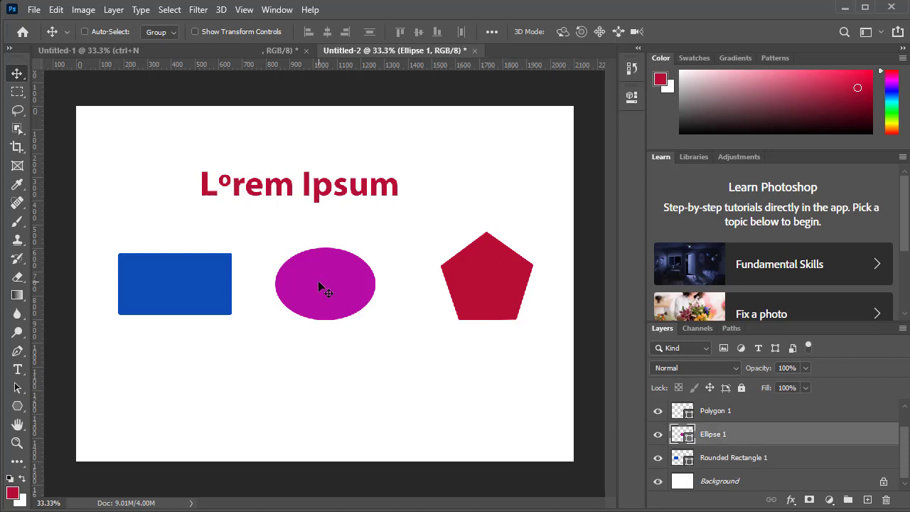
left_click_drag(317, 280, 304, 338)
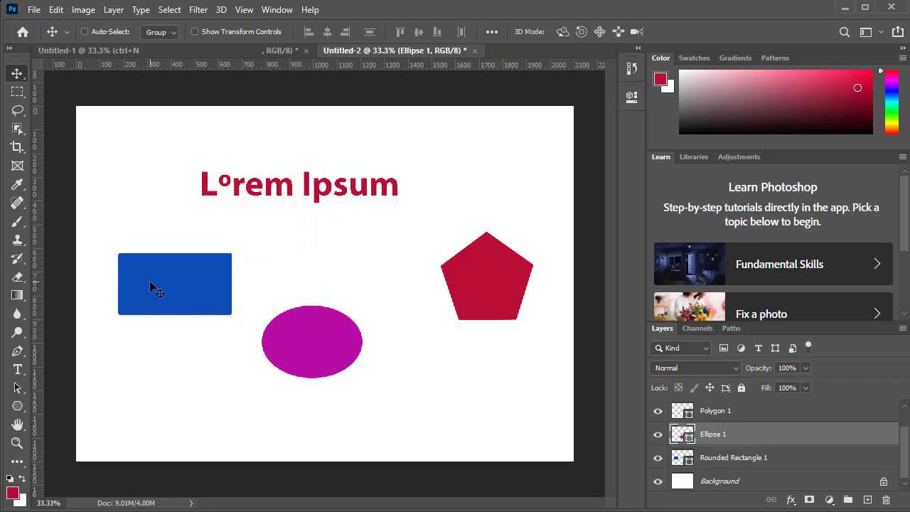
left_click_drag(152, 283, 168, 296)
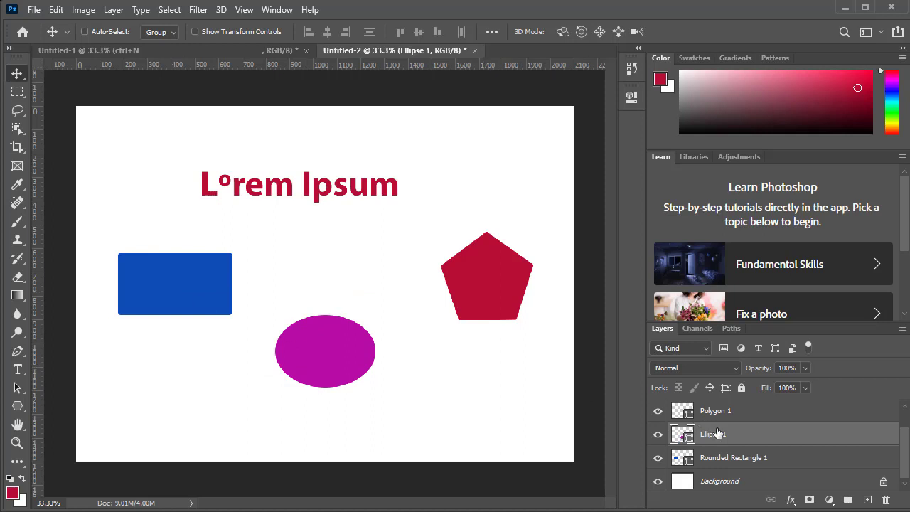
left_click_drag(312, 365, 297, 370)
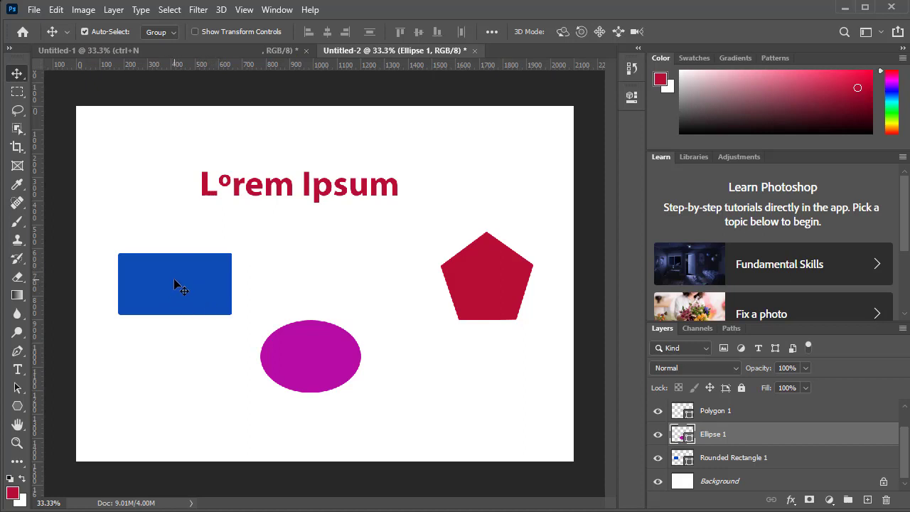
Turn on Auto-Select and rearrange the canvas: rectangle and text upward, ellipse to the lower left, pentagon toward the lower middle
left_click_drag(174, 285, 193, 223)
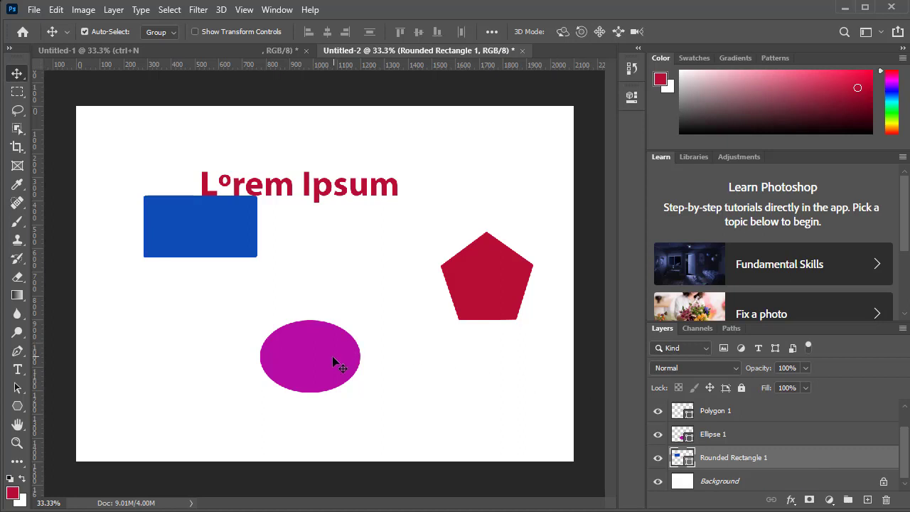
left_click_drag(332, 357, 241, 375)
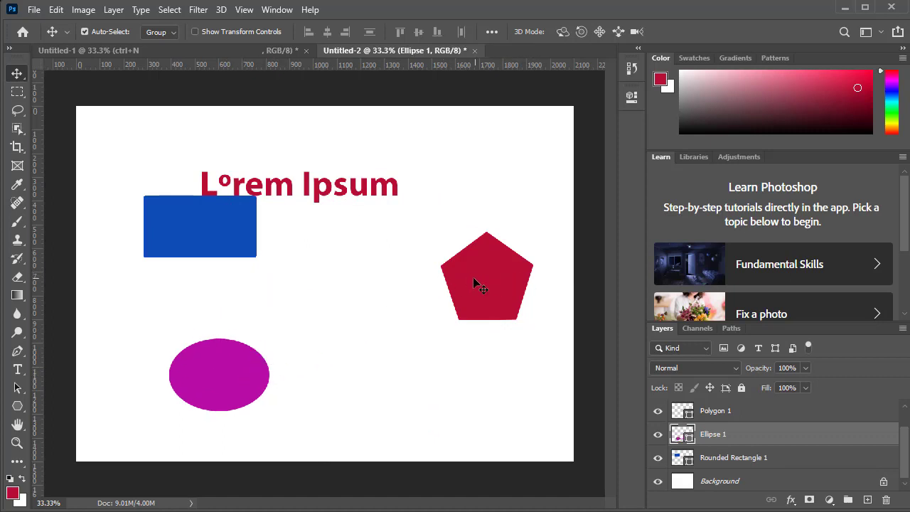
left_click_drag(475, 281, 355, 344)
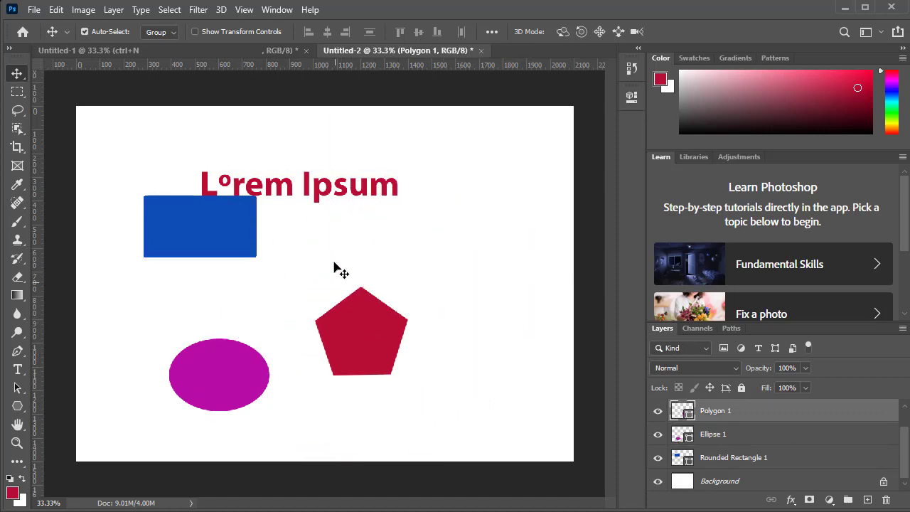
left_click_drag(376, 198, 350, 167)
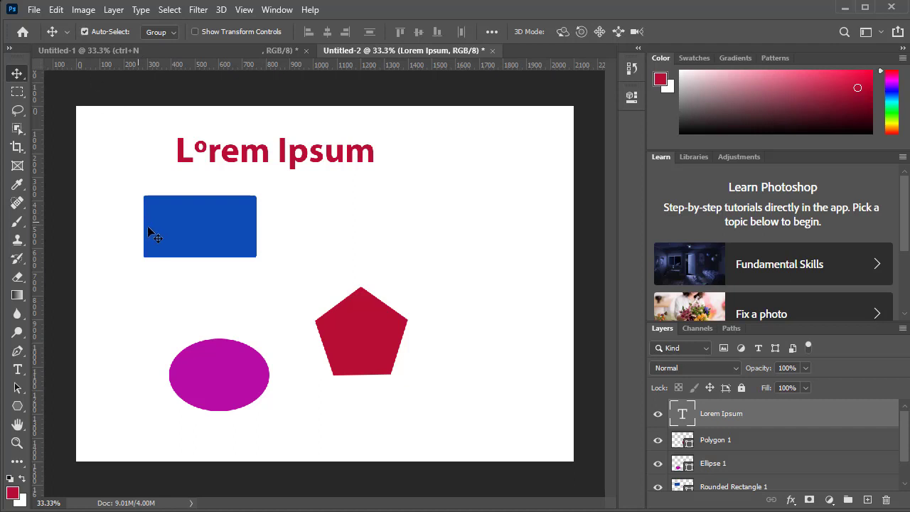
Pick the rectangle, the empty background, the pentagon and the ellipse on the canvas with Auto-Select, checking which layer each activates
left_click(201, 252)
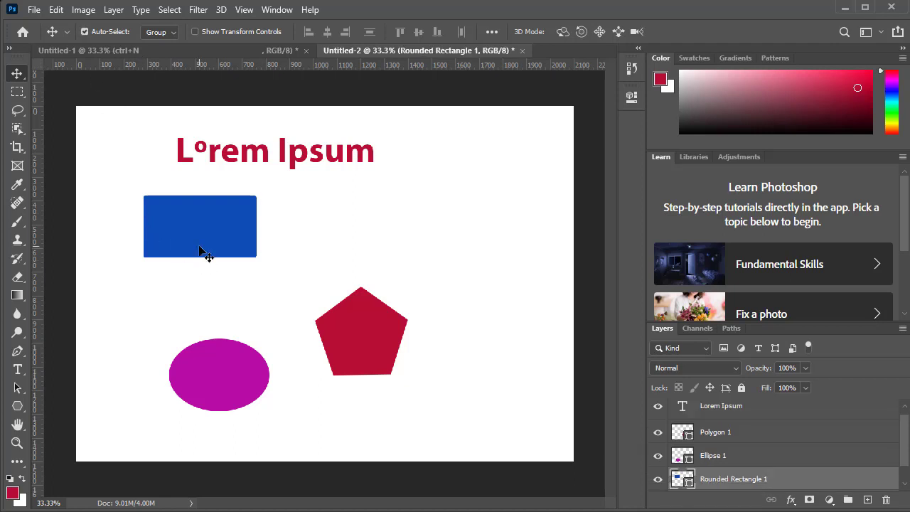
left_click(432, 206)
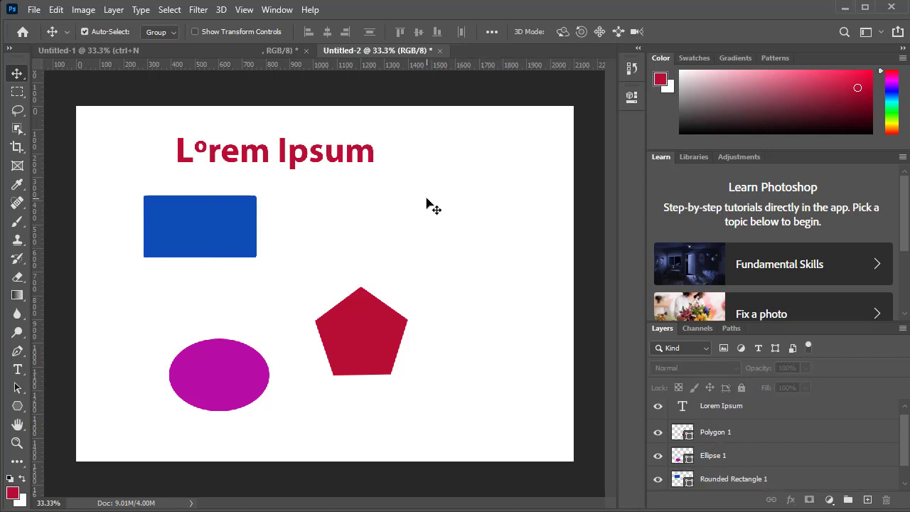
scroll(703, 470, "down", 1)
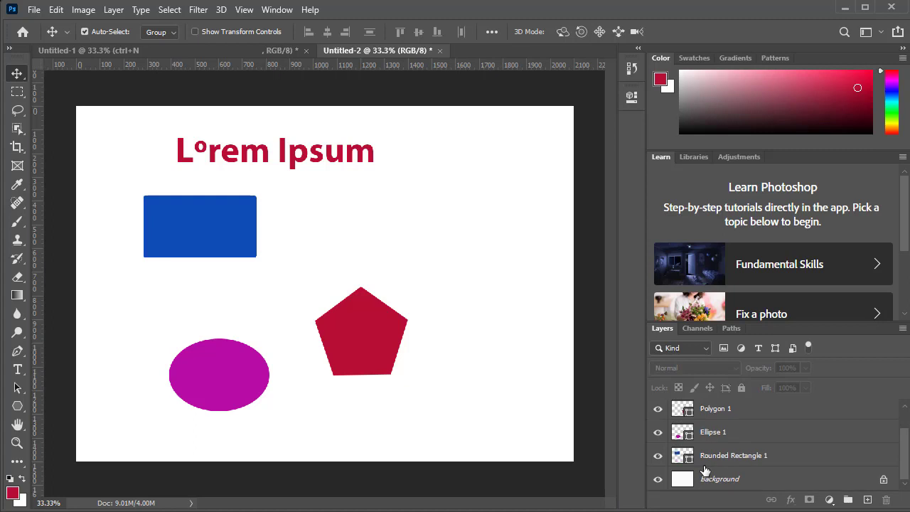
left_click(371, 341)
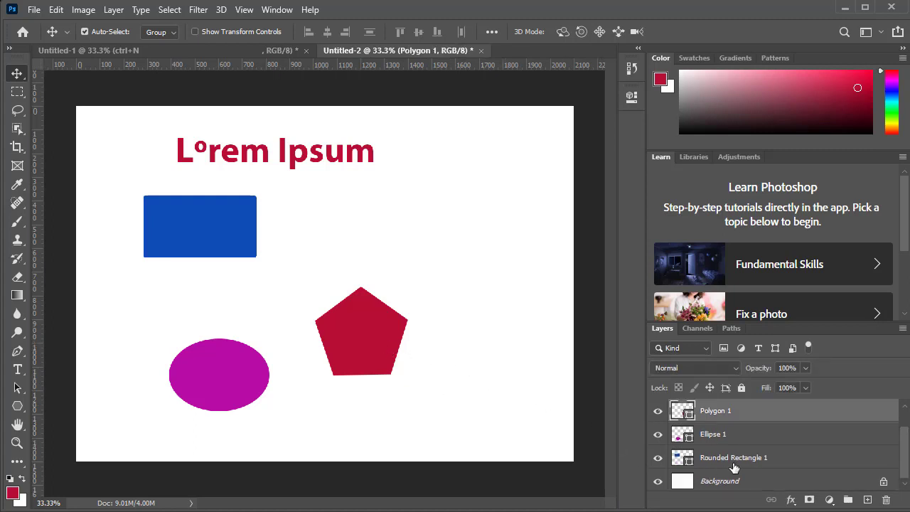
left_click(242, 380)
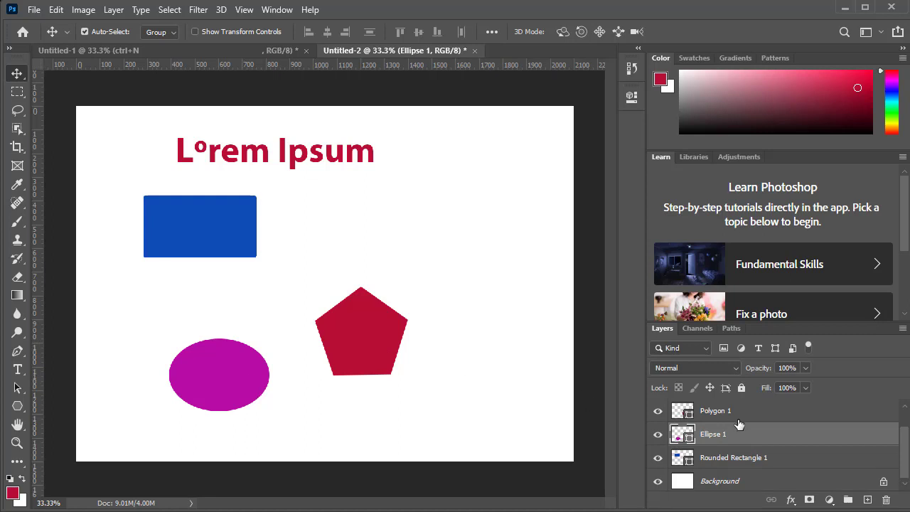
left_click(229, 238)
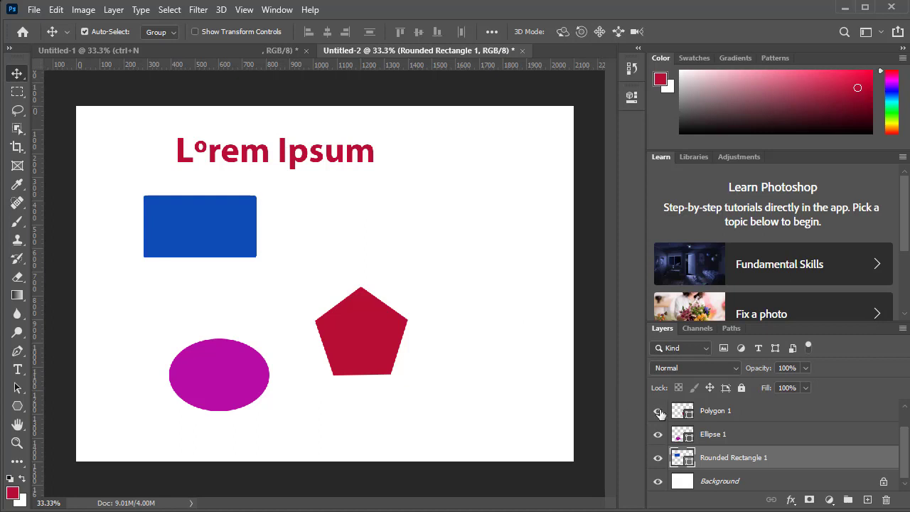
left_click(373, 330)
left_click(235, 197)
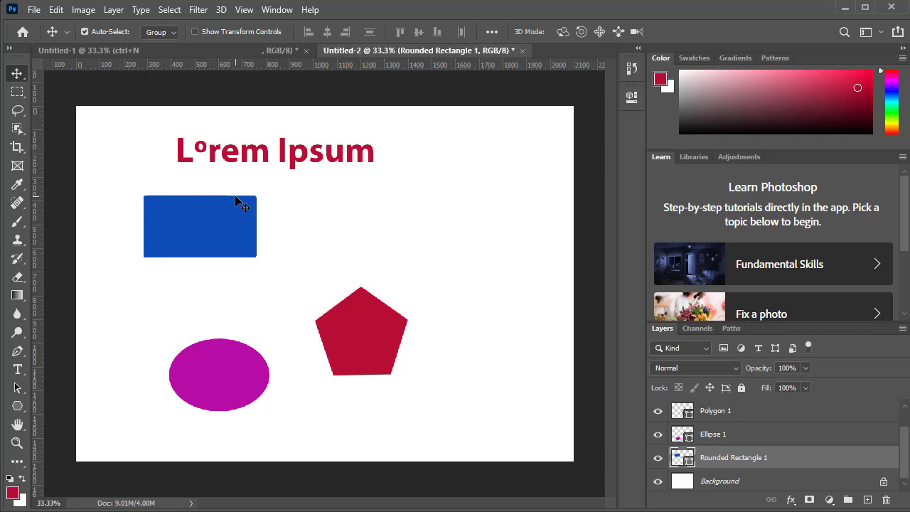
Turn off Auto-Select and move the blue rectangle slightly up and right to just below the text, starting from over the pentagon
left_click(84, 31)
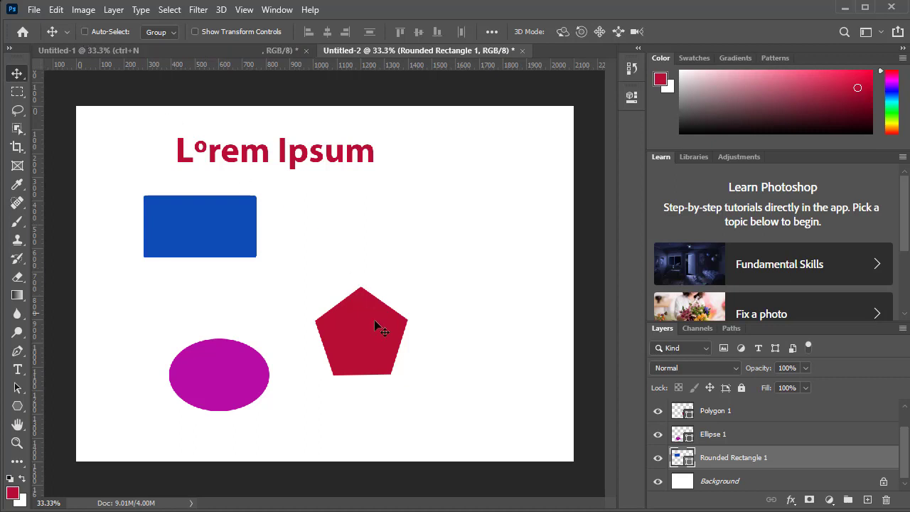
left_click_drag(382, 353, 416, 340)
Turn Auto-Select back on, then move the red pentagon down and to the right and pick up the purple ellipse
left_click(754, 436)
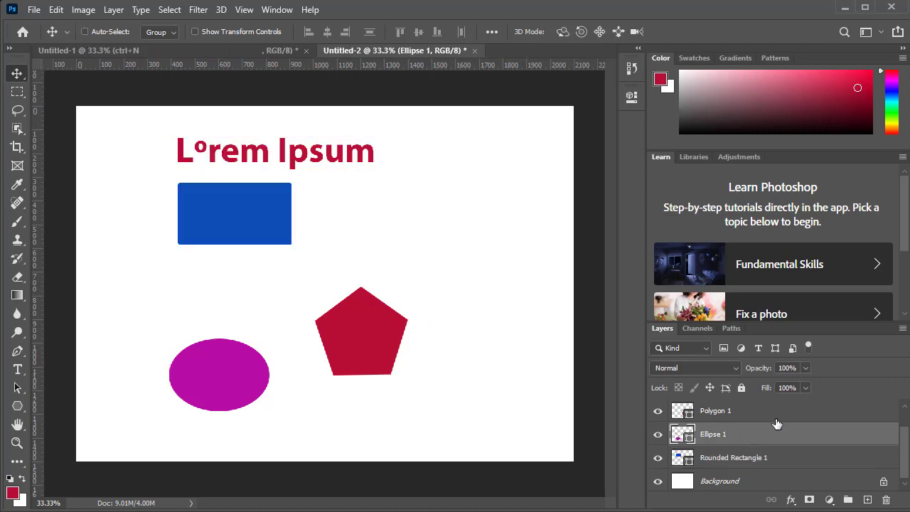
left_click(774, 419)
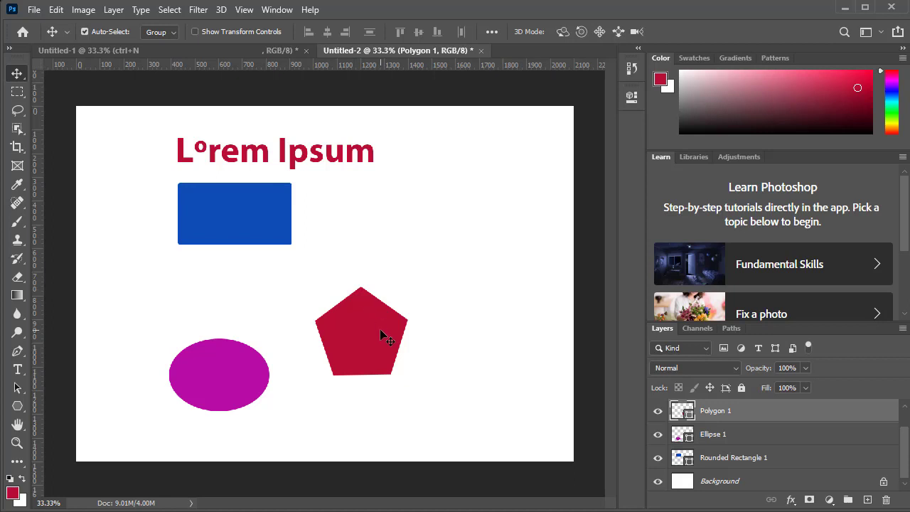
left_click_drag(360, 341, 409, 363)
left_click_drag(171, 378, 202, 388)
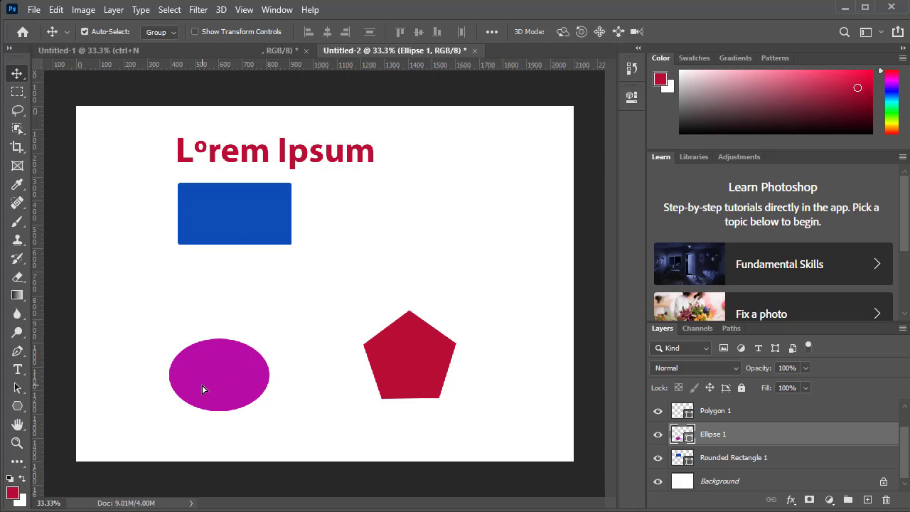